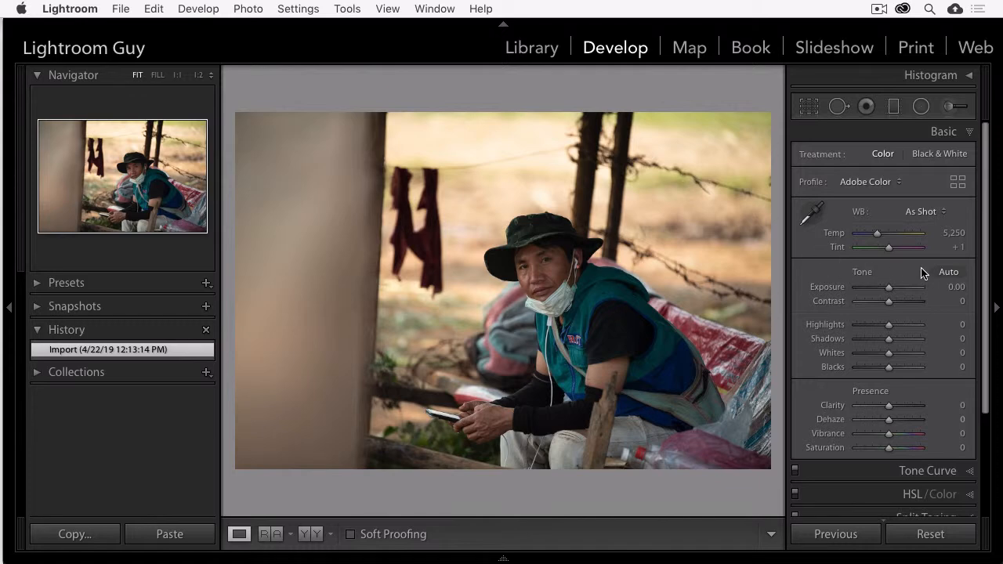
Step: Apply automatic tone settings and set the white balance to Auto
{"action": "left_click", "coordinate": [946, 273]}
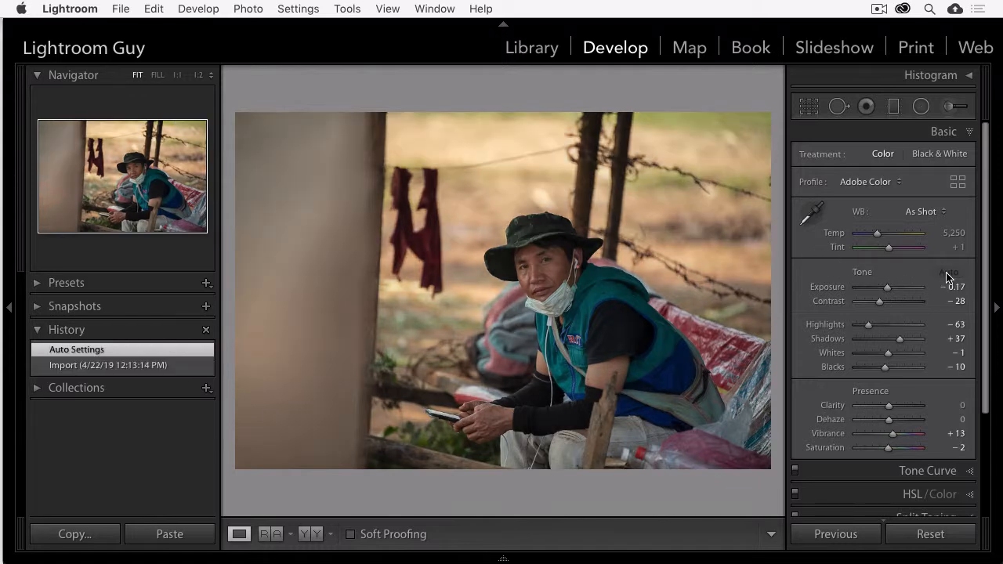
{"action": "left_click", "coordinate": [932, 213]}
{"action": "left_click", "coordinate": [921, 225]}
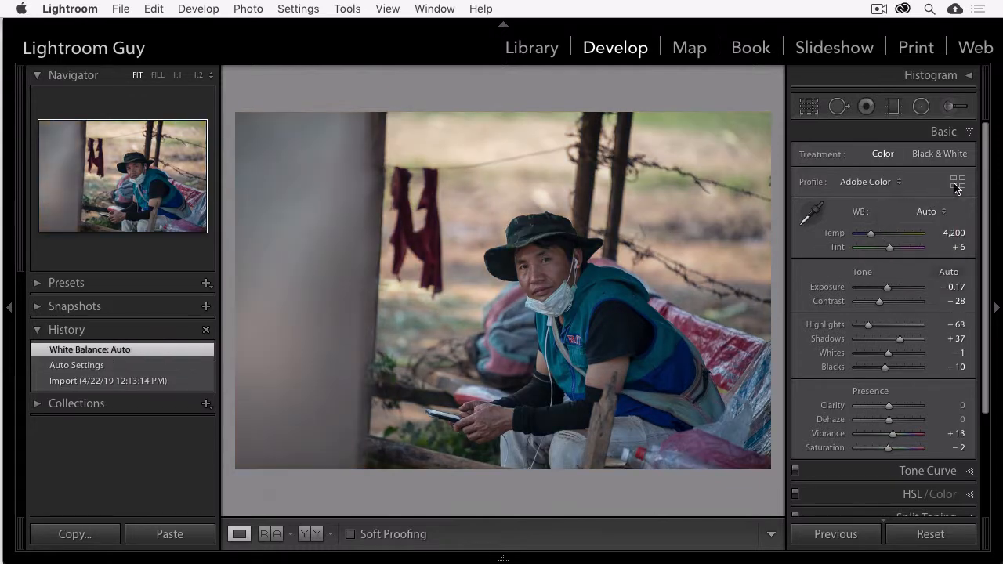
Step: Apply the Modern 03 profile from the profile browser and close the browser
{"action": "left_click", "coordinate": [957, 181]}
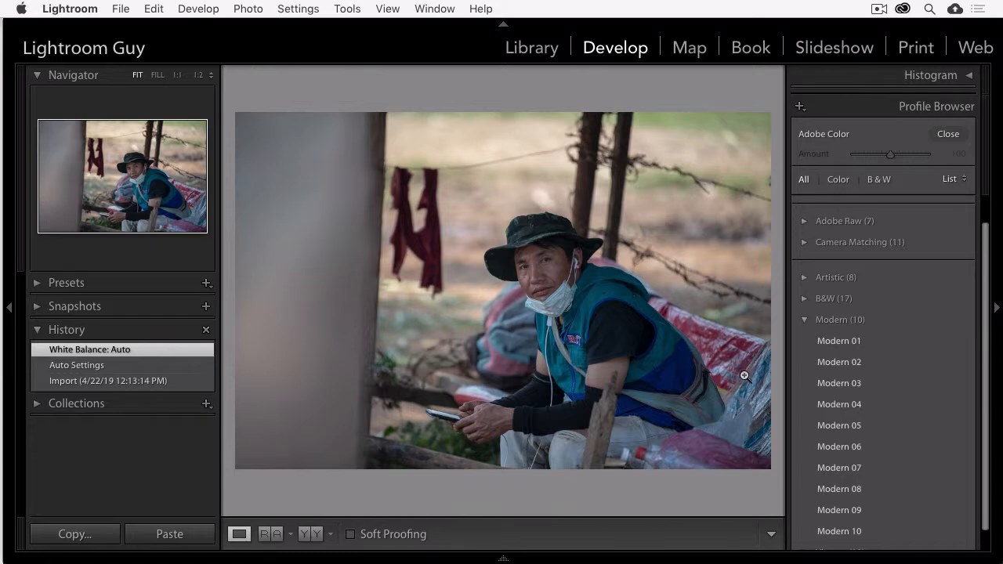
{"action": "left_click", "coordinate": [832, 383]}
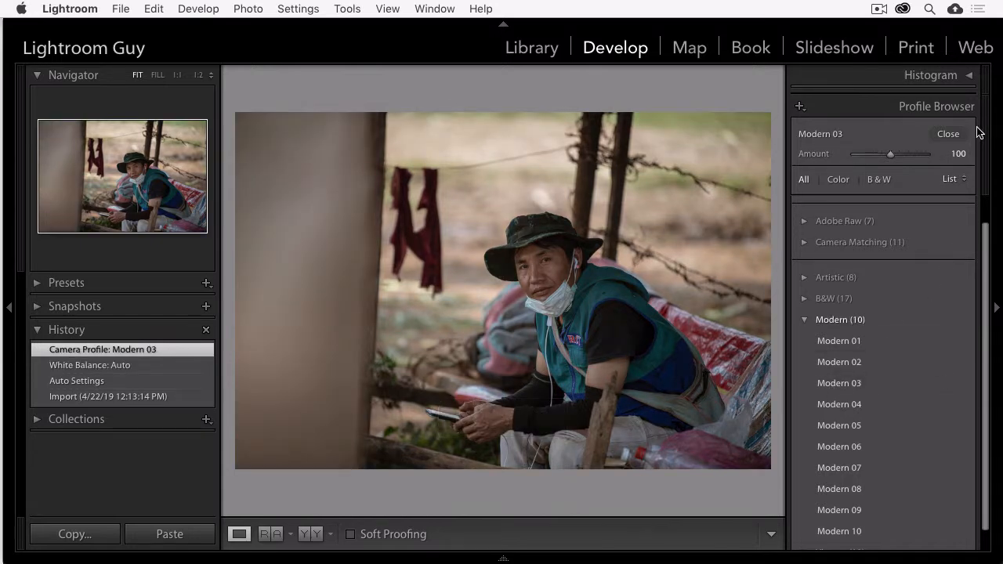
{"action": "left_click", "coordinate": [947, 136]}
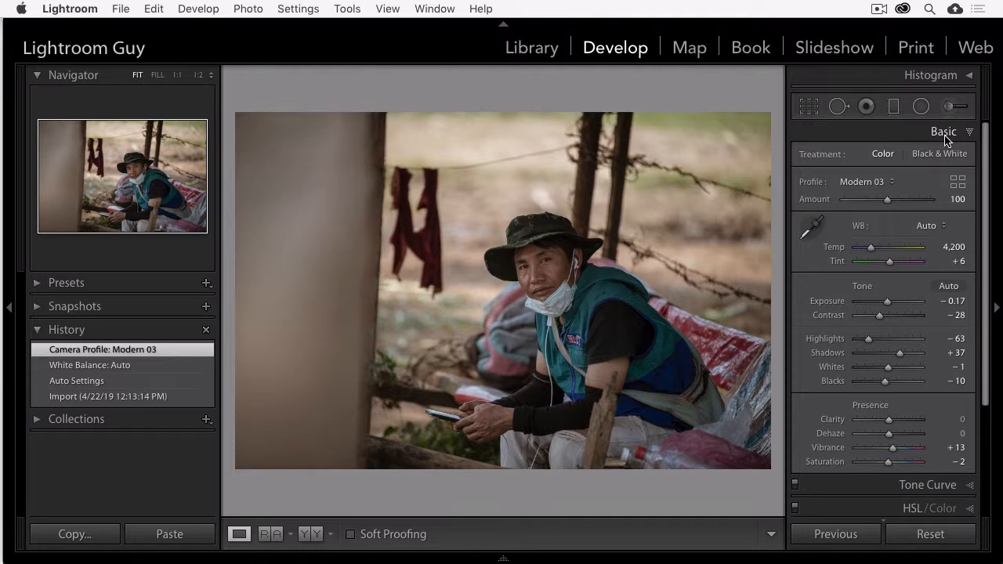
Step: Compare the before view and reopen the photo in the Develop module
{"action": "key", "text": "backslash"}
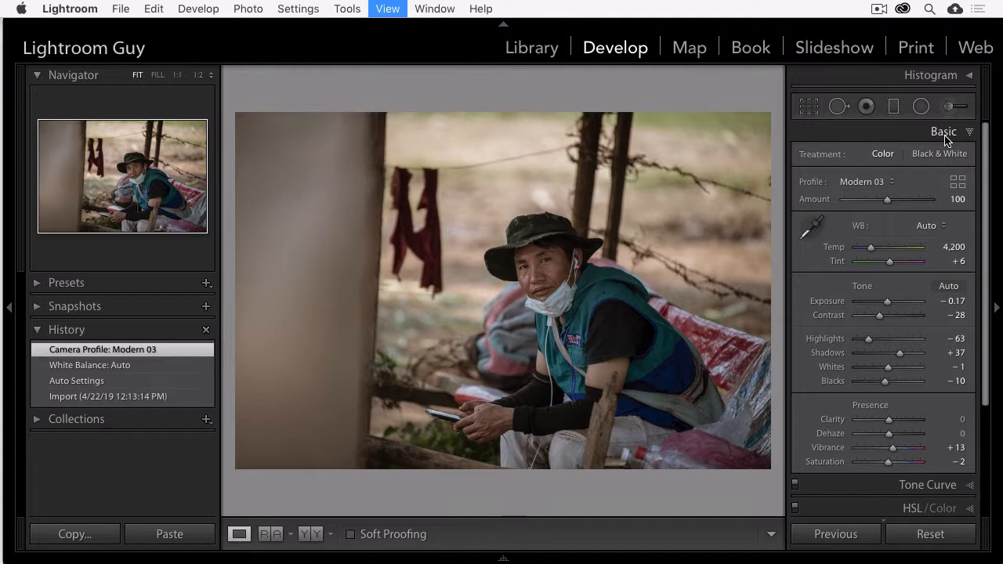
{"action": "key", "text": "g"}
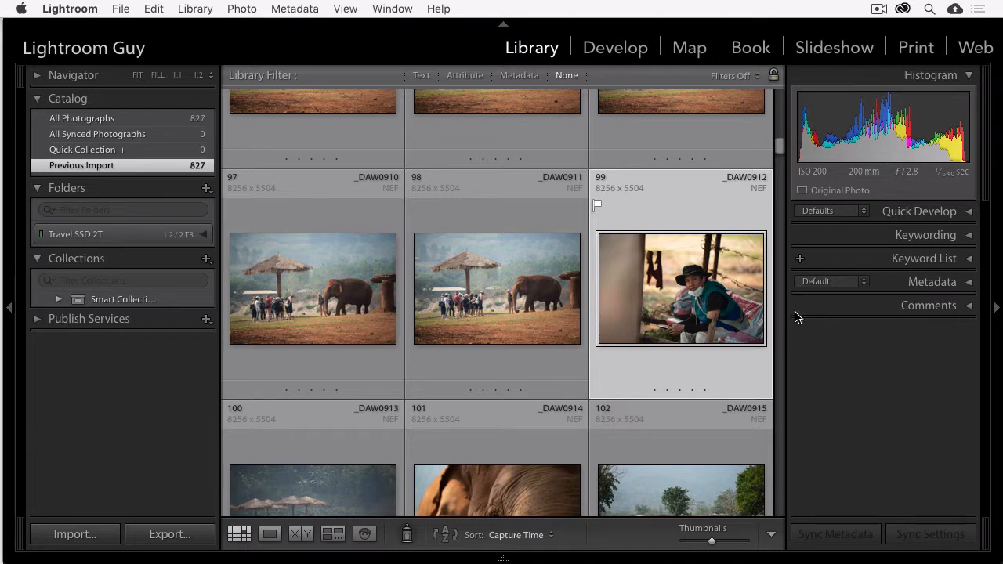
{"action": "left_click", "coordinate": [617, 49]}
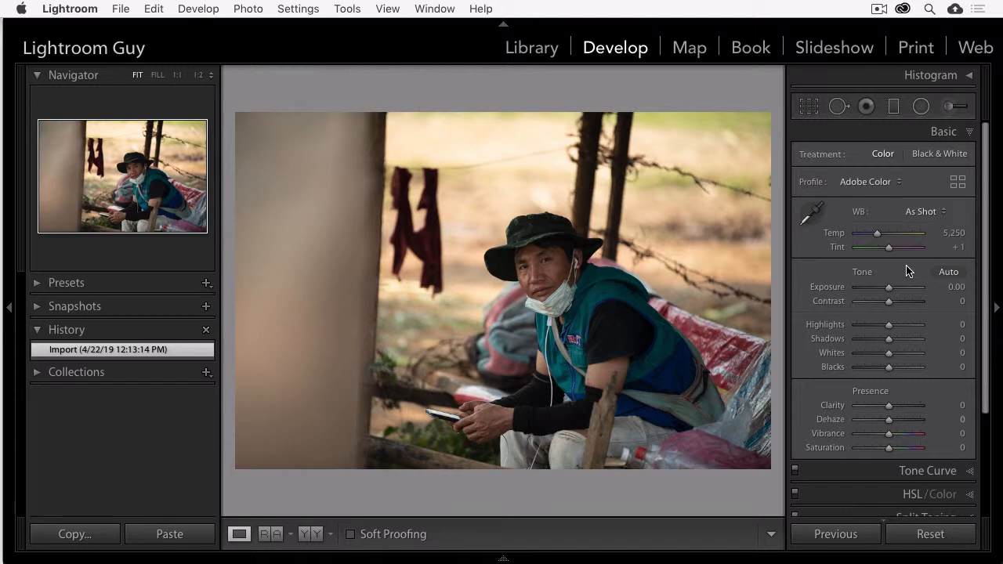
Step: Apply automatic tone settings and set the white balance to Auto
{"action": "left_click", "coordinate": [949, 273]}
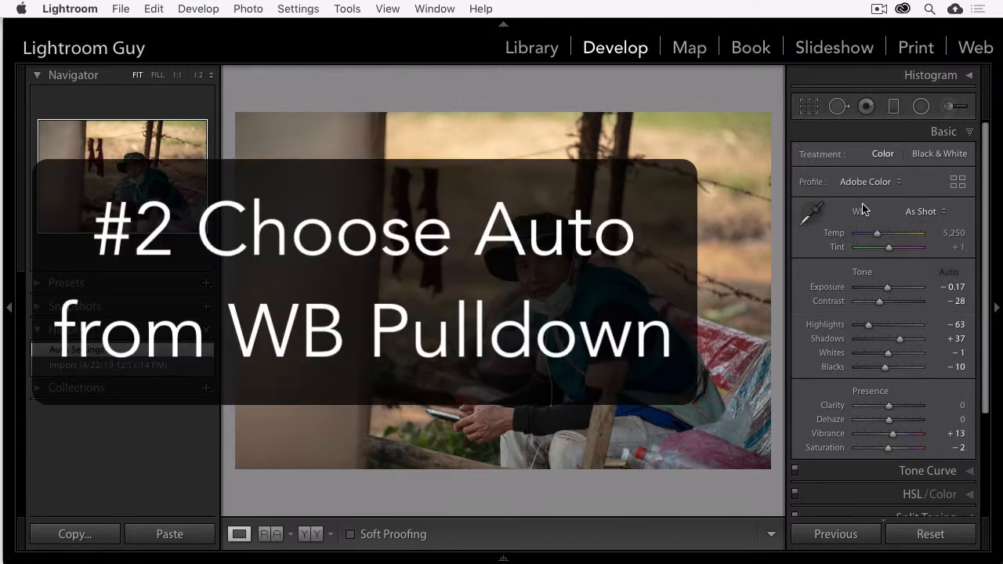
{"action": "left_click", "coordinate": [943, 213]}
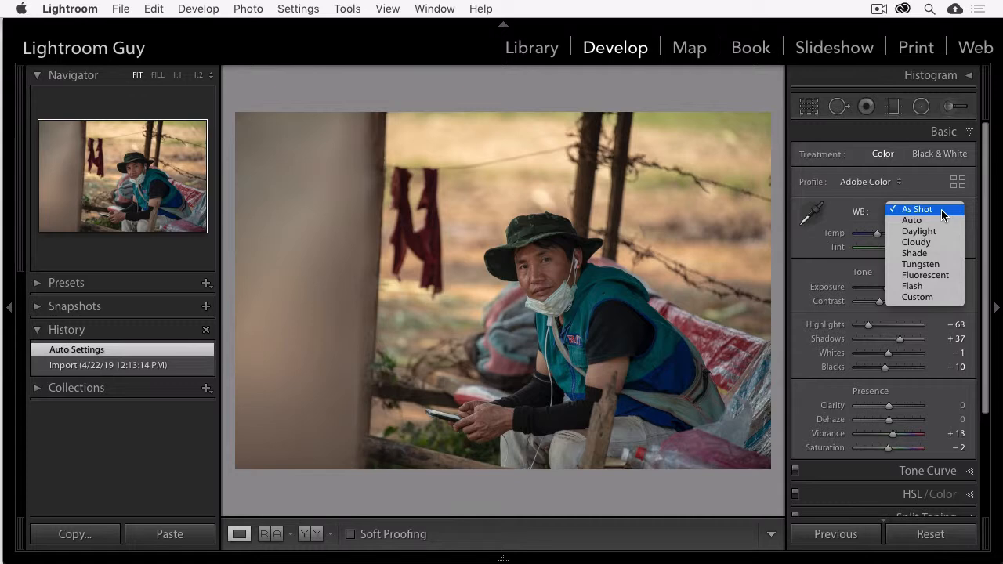
{"action": "left_click", "coordinate": [918, 222]}
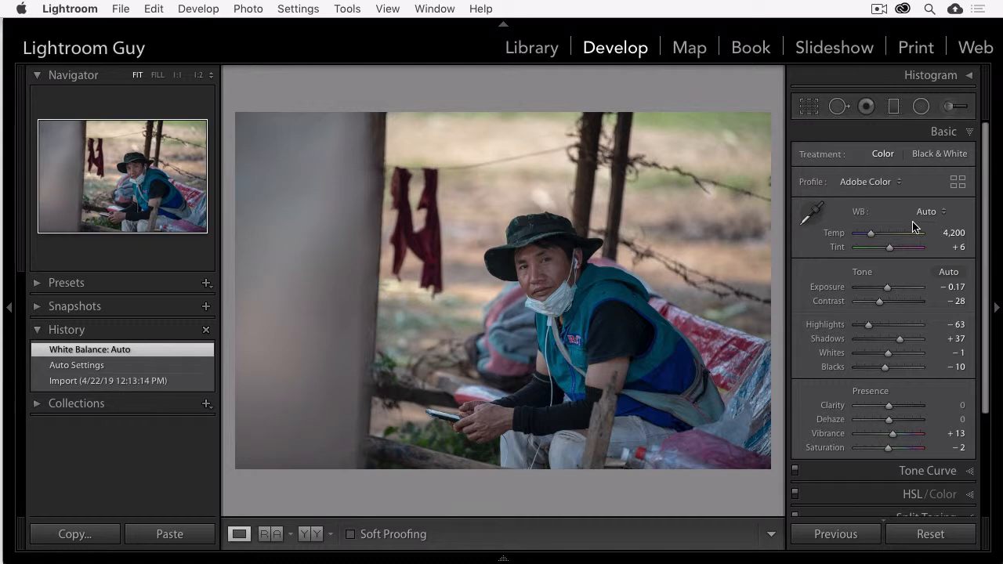
Step: Compare As Shot and Auto white balance, ending with white balance on Auto
{"action": "left_click", "coordinate": [931, 212]}
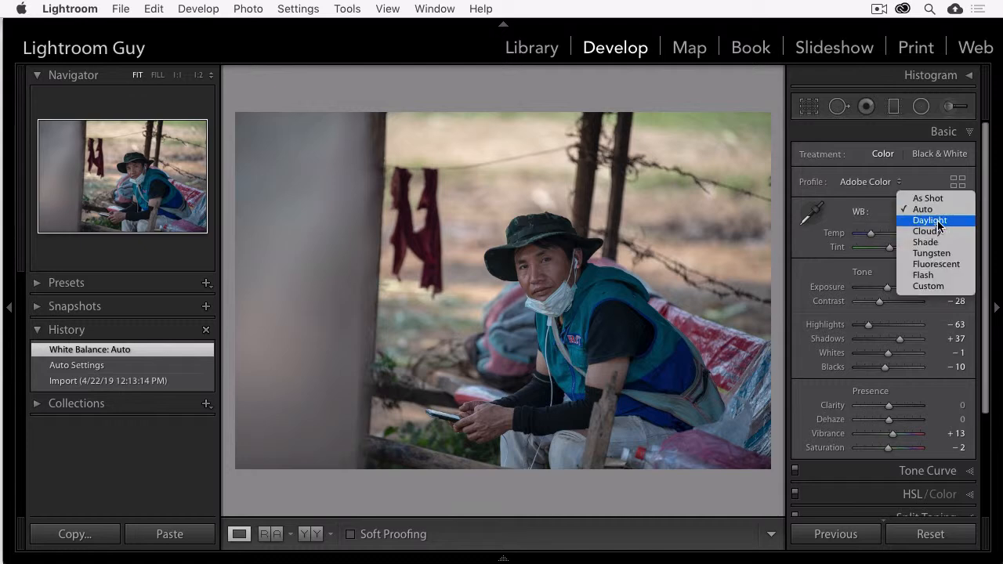
{"action": "left_click", "coordinate": [928, 200]}
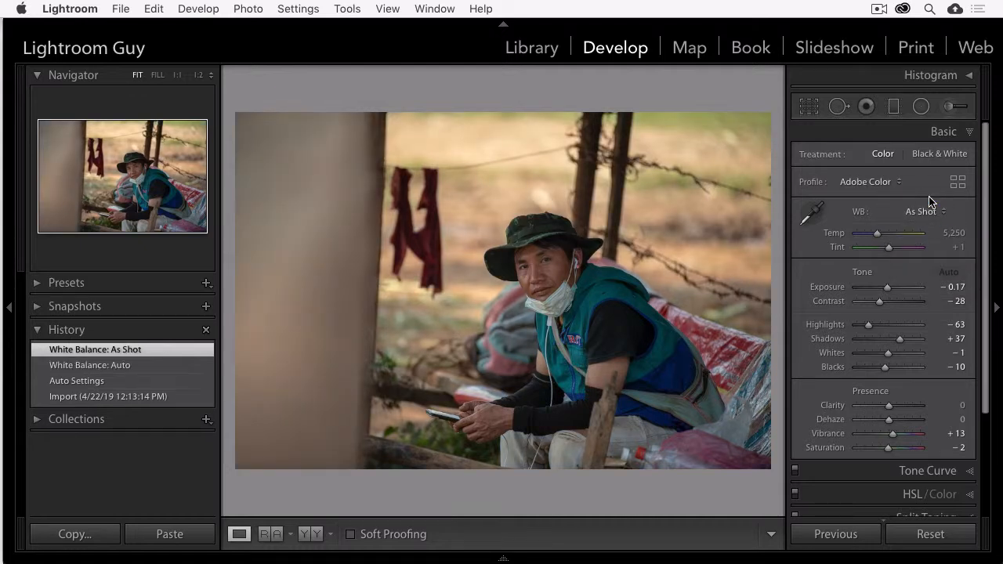
{"action": "left_click", "coordinate": [929, 211]}
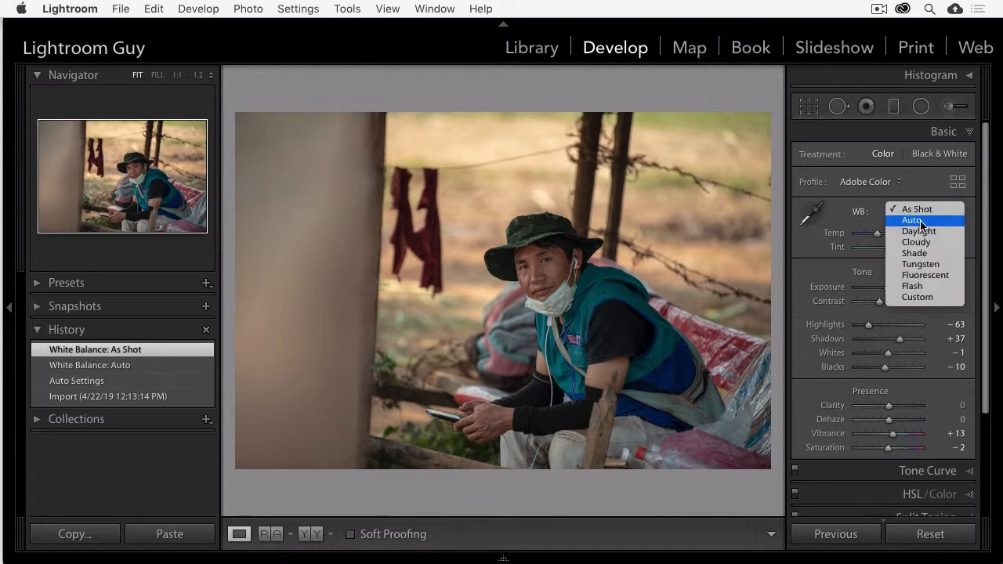
{"action": "left_click", "coordinate": [921, 224]}
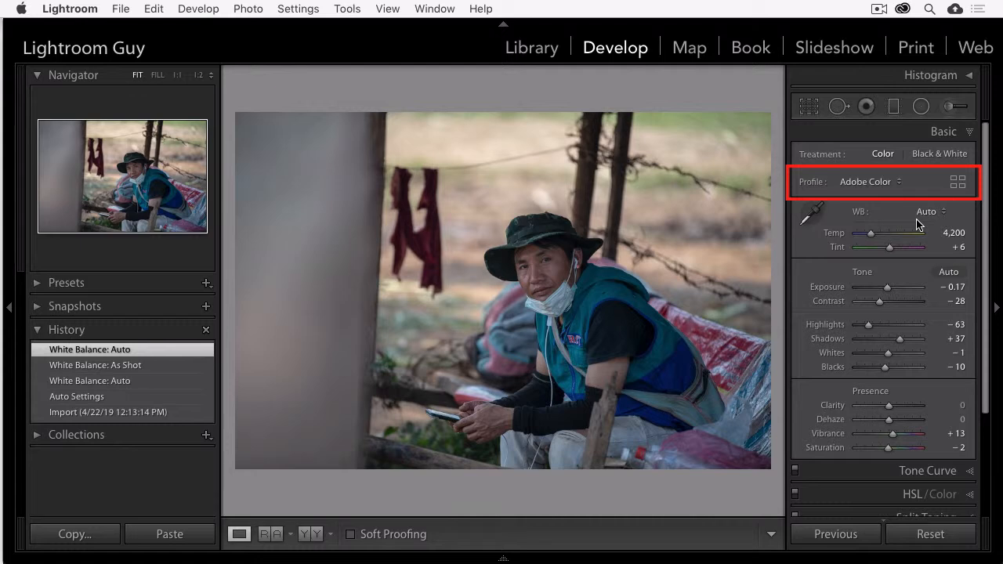
Step: Open the profile browser, switch it to List view, and apply the Modern 03 profile
{"action": "left_click", "coordinate": [957, 183]}
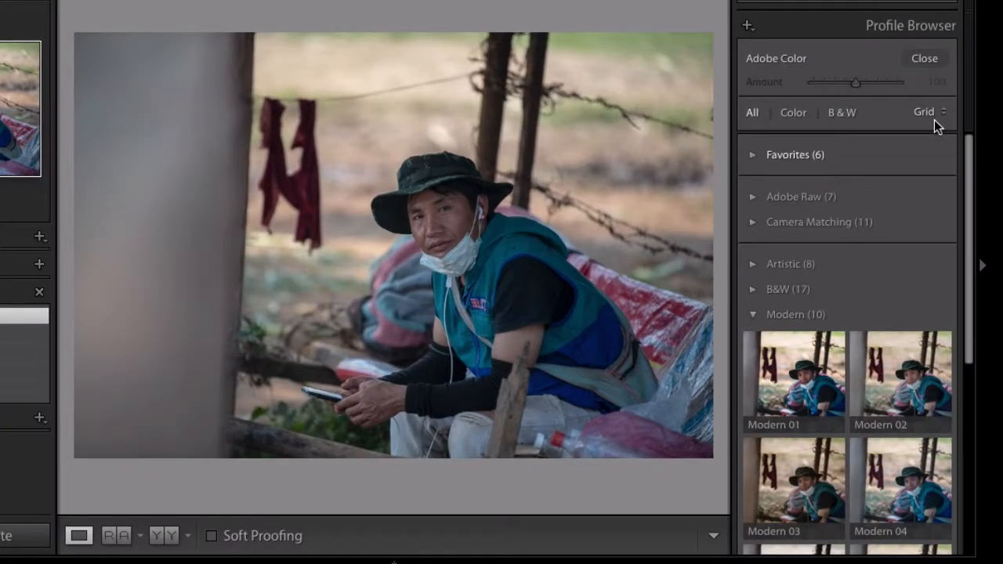
{"action": "left_click_drag", "start_coordinate": [969, 231], "coordinate": [940, 443]}
{"action": "left_click_drag", "start_coordinate": [920, 505], "coordinate": [960, 199]}
{"action": "left_click", "coordinate": [930, 111]}
{"action": "left_click", "coordinate": [928, 134]}
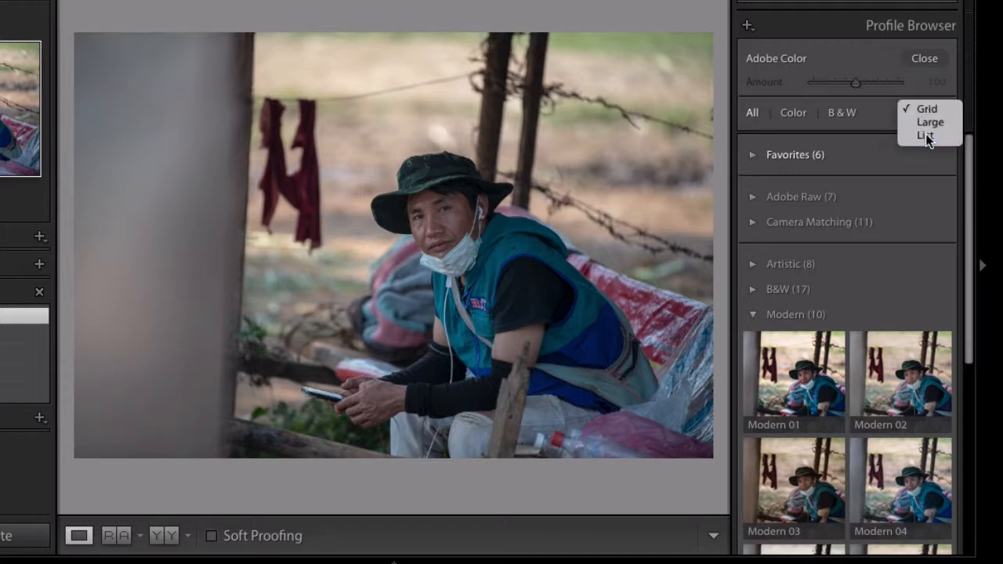
{"action": "left_click_drag", "start_coordinate": [966, 146], "coordinate": [967, 202]}
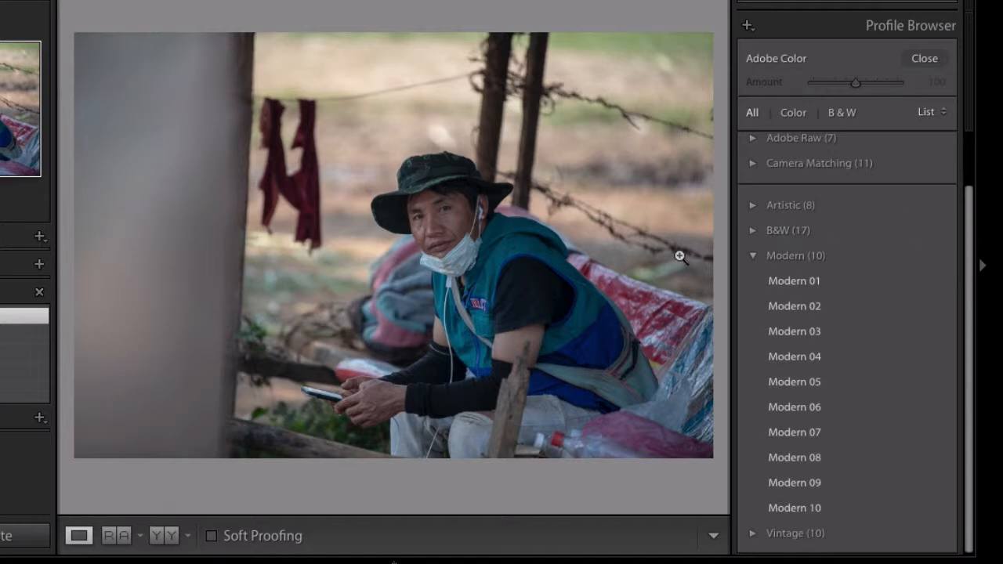
{"action": "mouse_move", "coordinate": [787, 291]}
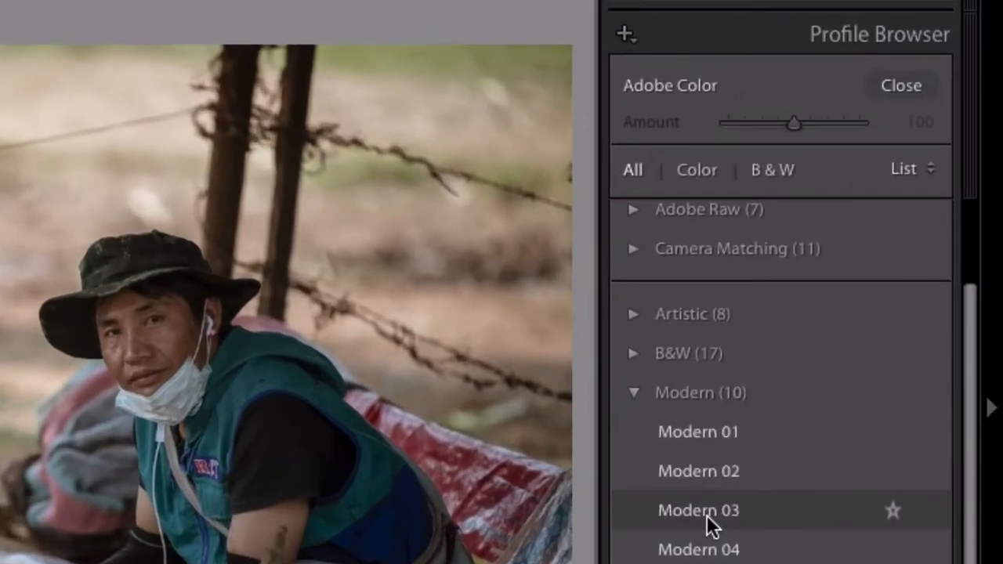
{"action": "left_click", "coordinate": [799, 334]}
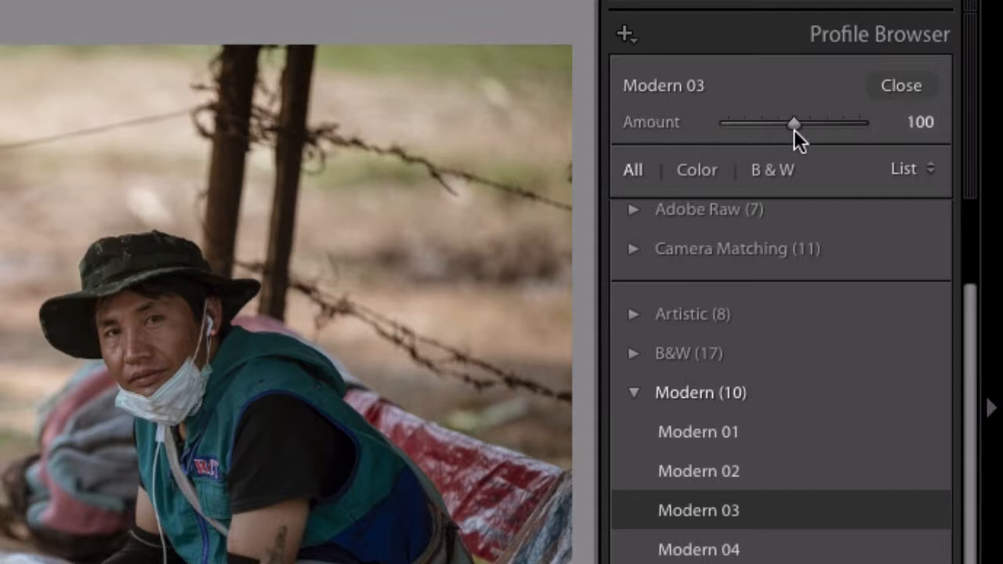
Step: Preview the profile Amount at 0 and 200, reset it to 100, and close the profile browser
{"action": "left_click_drag", "start_coordinate": [795, 121], "coordinate": [725, 120]}
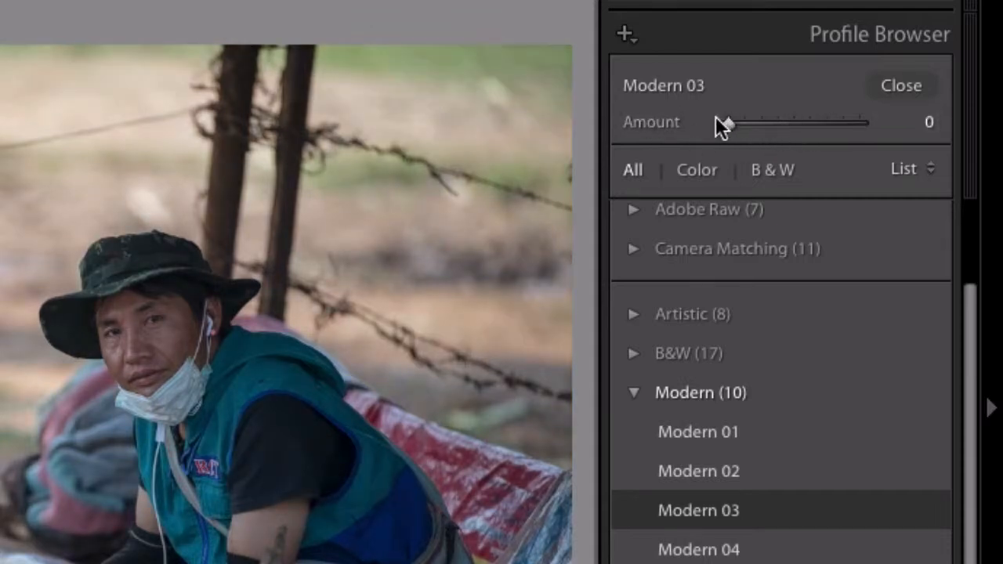
{"action": "left_click_drag", "start_coordinate": [728, 120], "coordinate": [899, 144]}
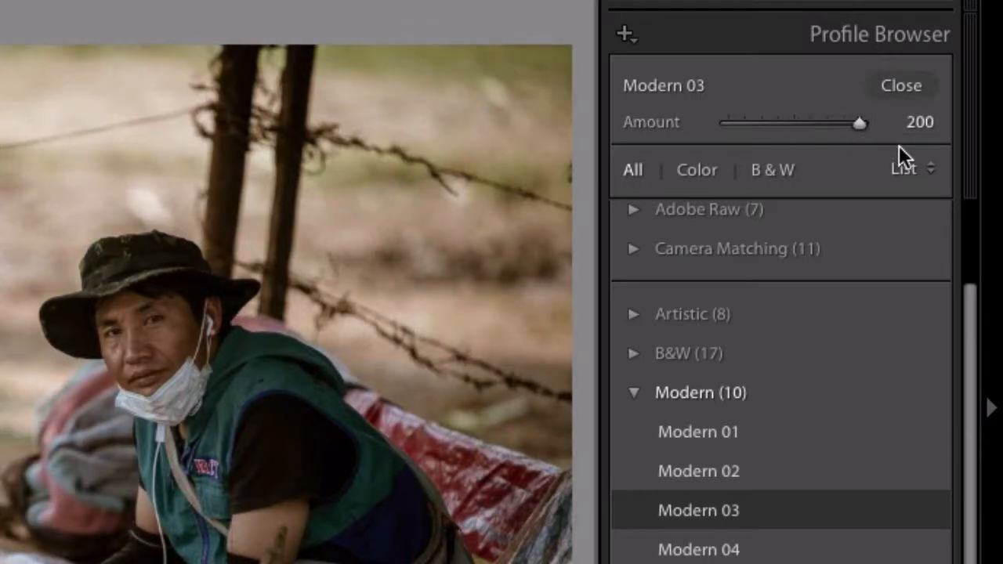
{"action": "double_click", "coordinate": [653, 123]}
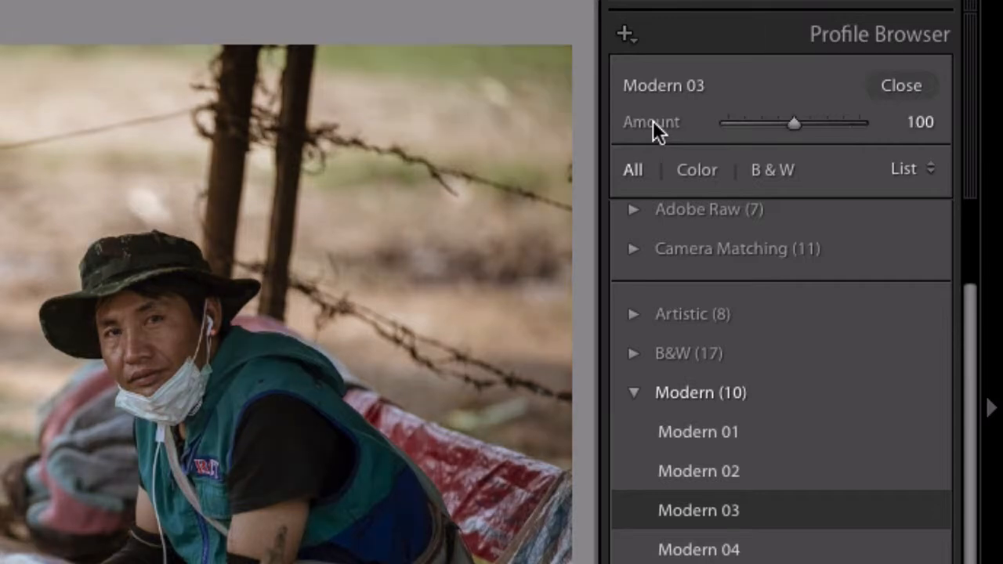
{"action": "left_click", "coordinate": [902, 84]}
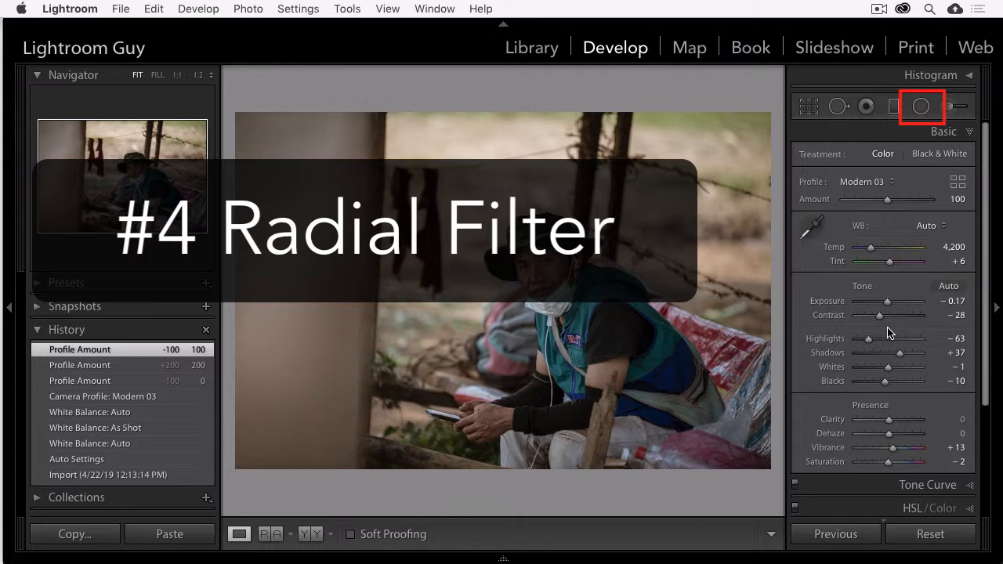
Step: Add a radial filter around the man's face with Shadows 37 and Clarity 11
{"action": "left_click", "coordinate": [920, 108]}
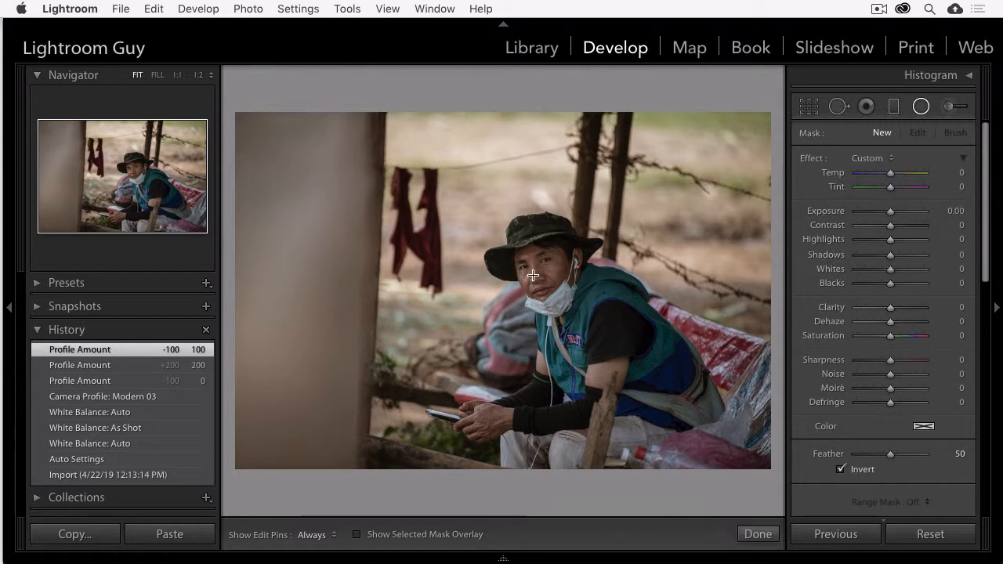
{"action": "mouse_move", "coordinate": [533, 275]}
{"action": "left_mouse_down"}
{"action": "mouse_move", "coordinate": [551, 235]}
{"action": "mouse_move", "coordinate": [576, 221]}
{"action": "mouse_move", "coordinate": [548, 280]}
{"action": "left_mouse_up"}
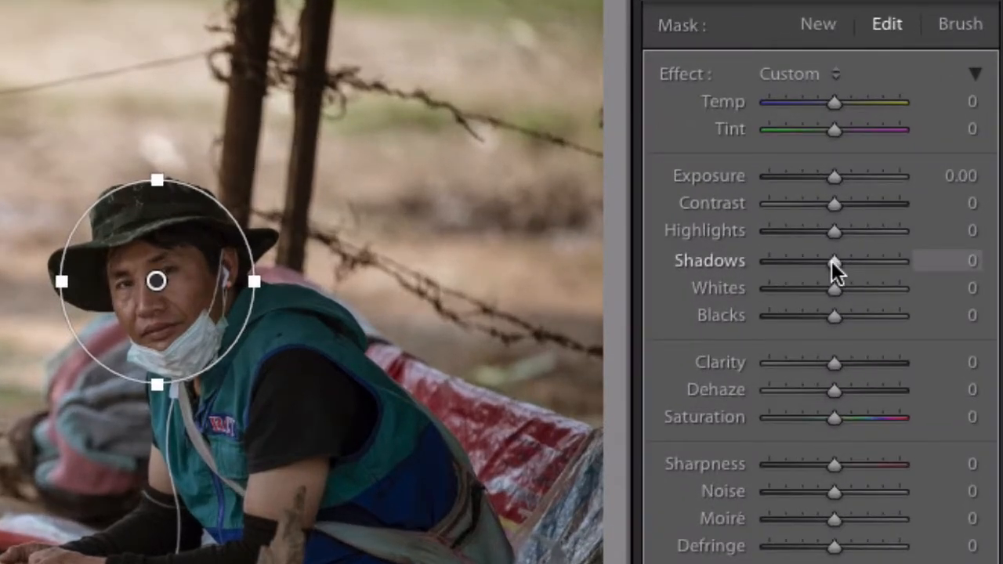
{"action": "left_click_drag", "start_coordinate": [831, 261], "coordinate": [854, 261]}
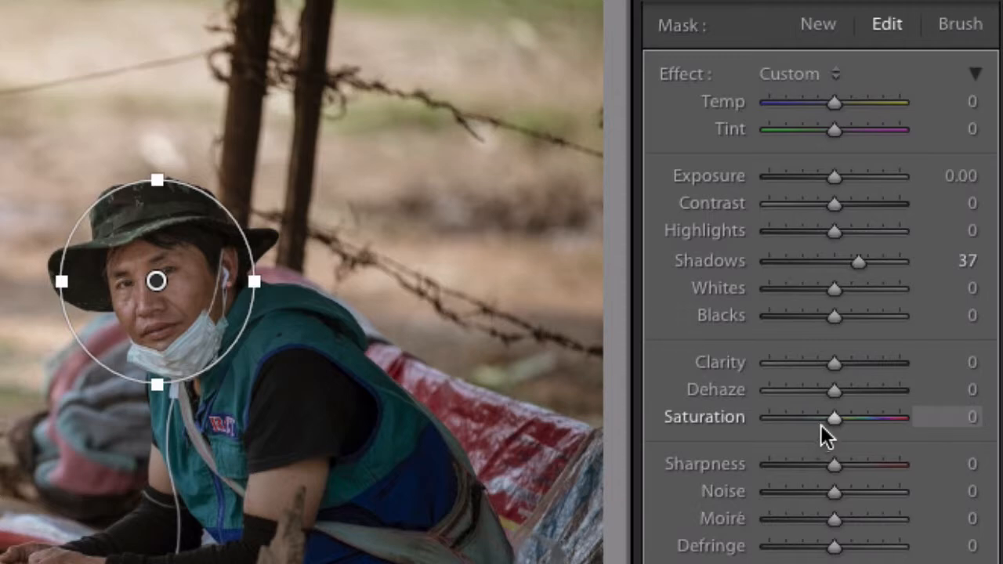
{"action": "left_click_drag", "start_coordinate": [837, 362], "coordinate": [844, 362]}
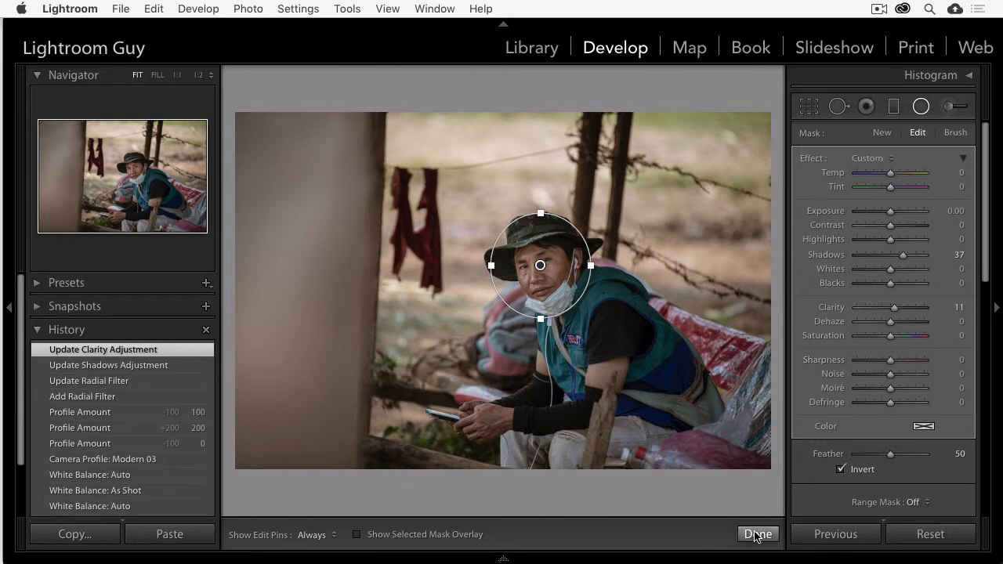
{"action": "left_click", "coordinate": [756, 535]}
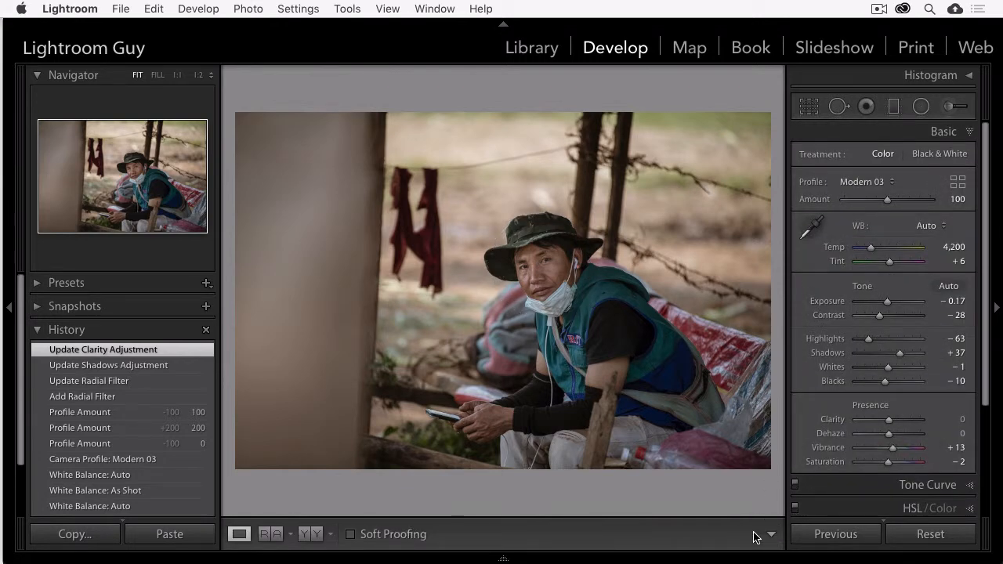
Step: Compare the before and after views of the edited photo
{"action": "key", "text": "backslash"}
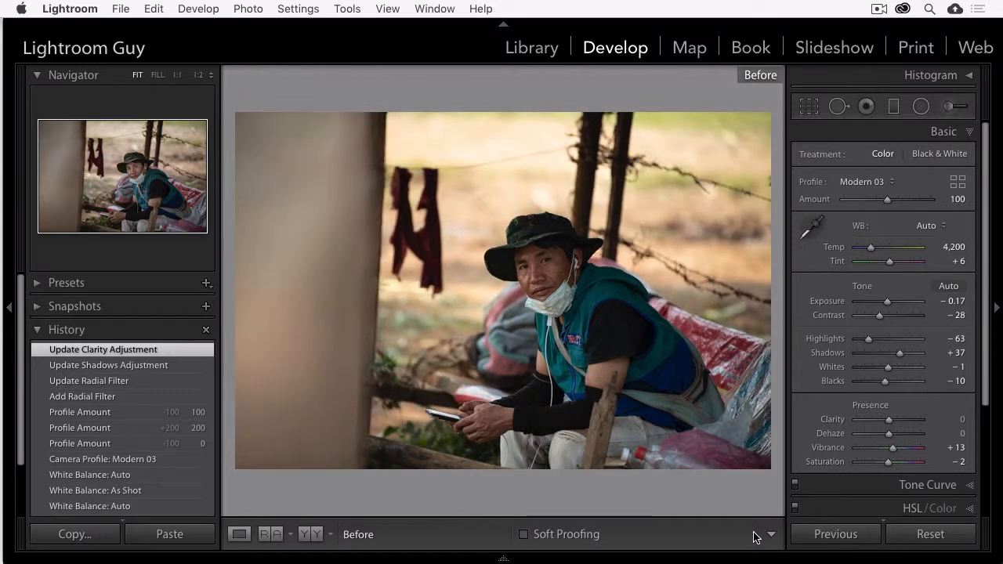
{"action": "key", "text": "backslash"}
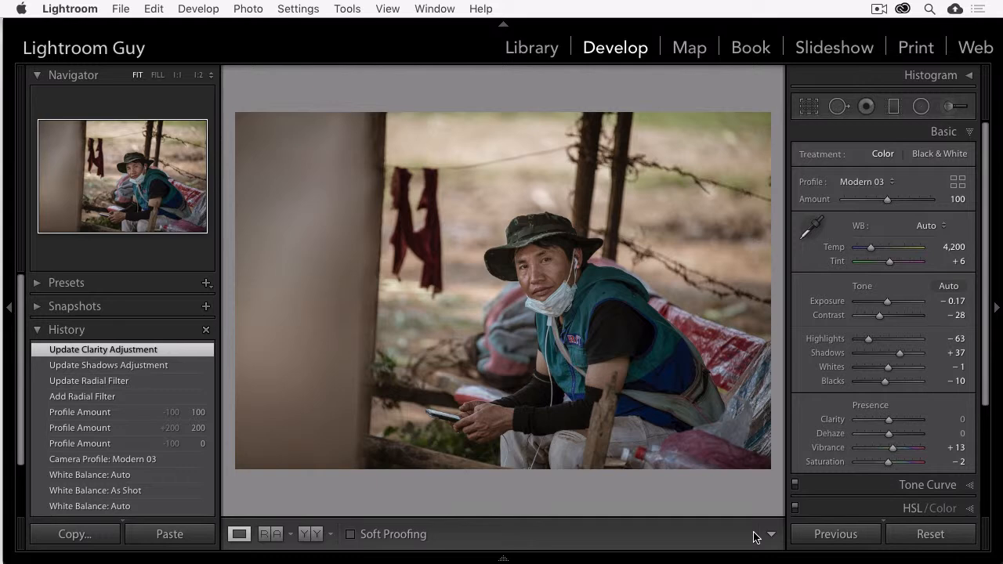
{"action": "key", "text": "backslash"}
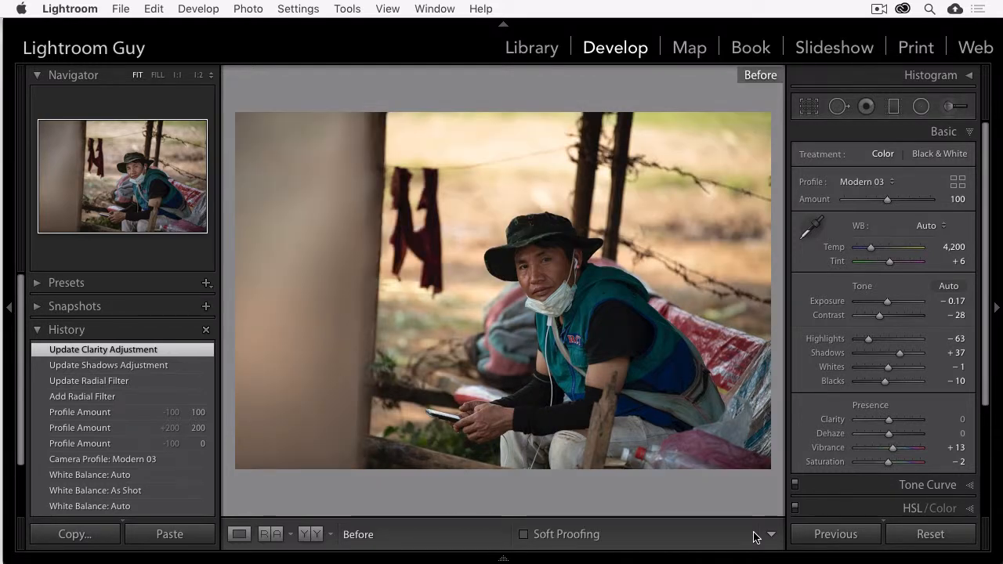
{"action": "key", "text": "backslash"}
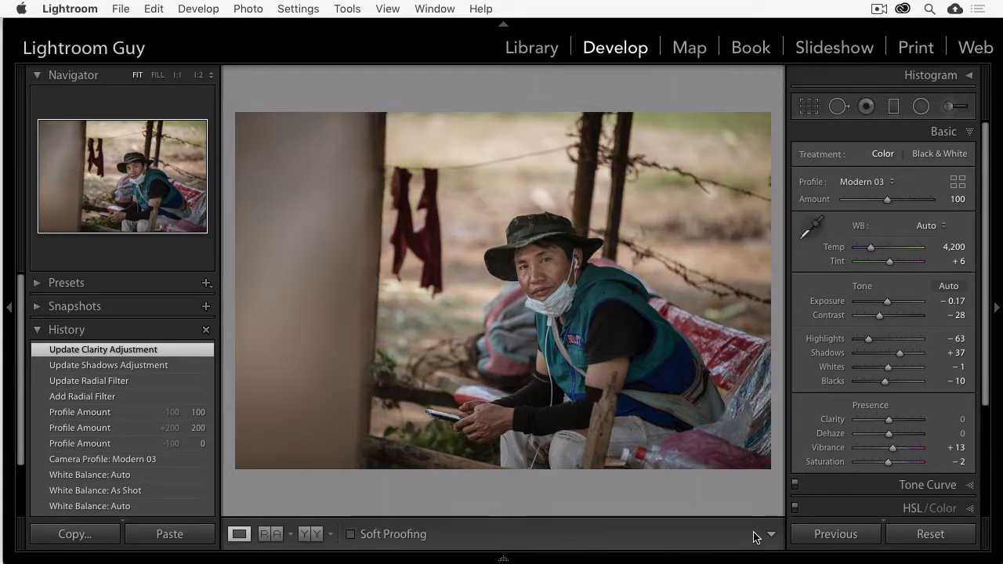